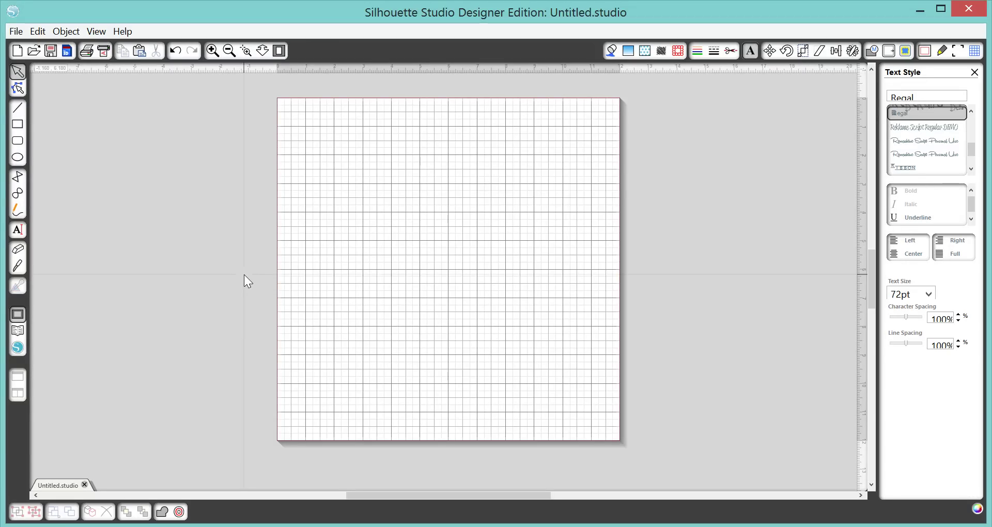
# Step: Start a text object and set the Text Style font field to Regal
pyautogui.click(20, 228)
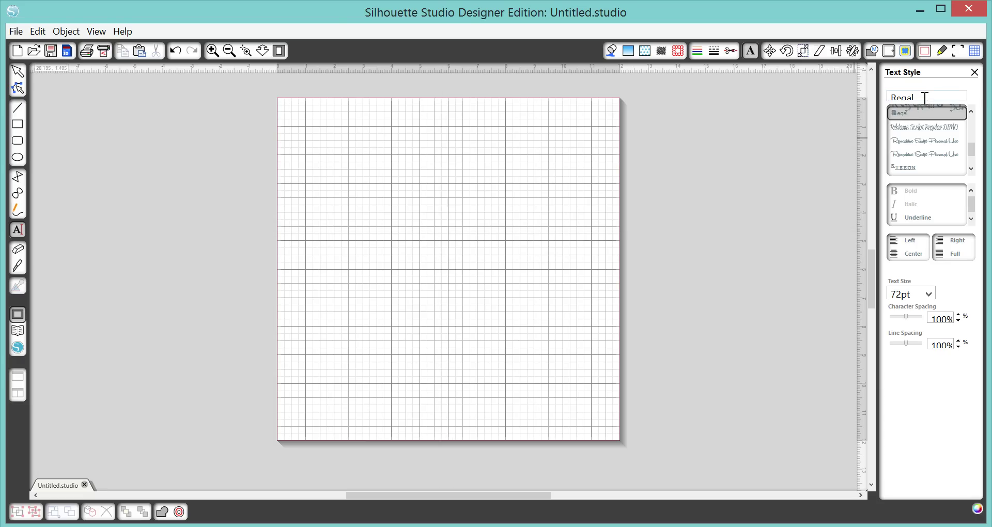
pyautogui.moveTo(925, 99); pyautogui.dragTo(872, 100)
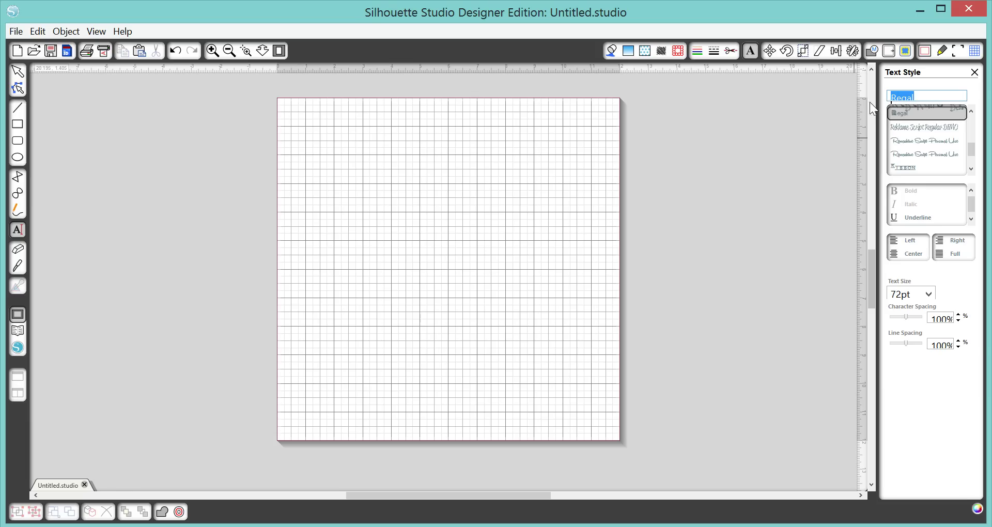
# Step: Type a Regal letter S on the mat, enlarge it to about 8.1 × 9.4 in, and position it
pyautogui.click(437, 234)
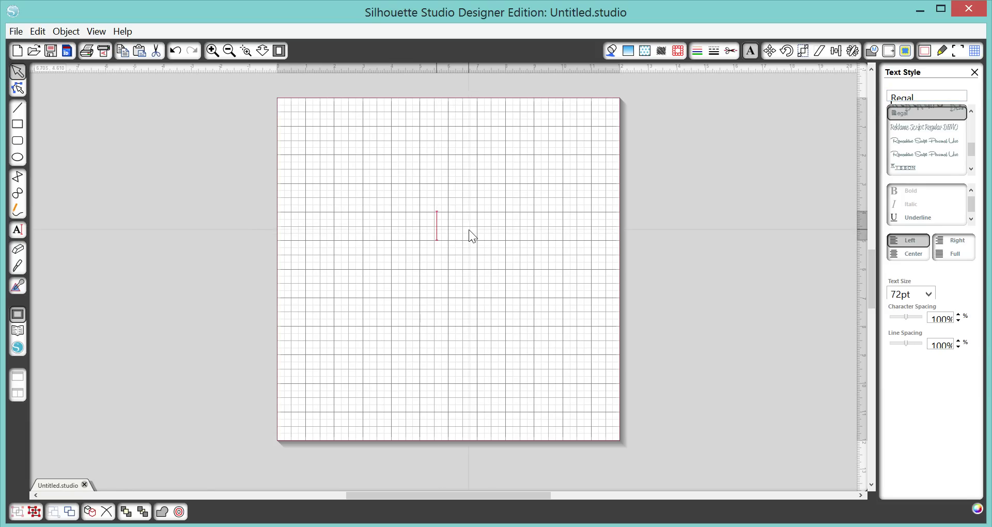
pyautogui.write('S')
pyautogui.click(483, 266)
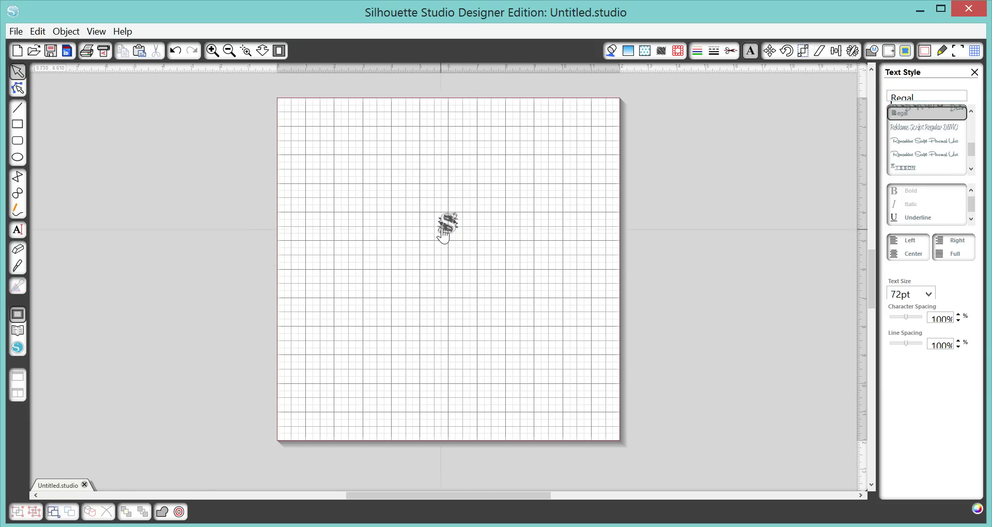
pyautogui.click(473, 240)
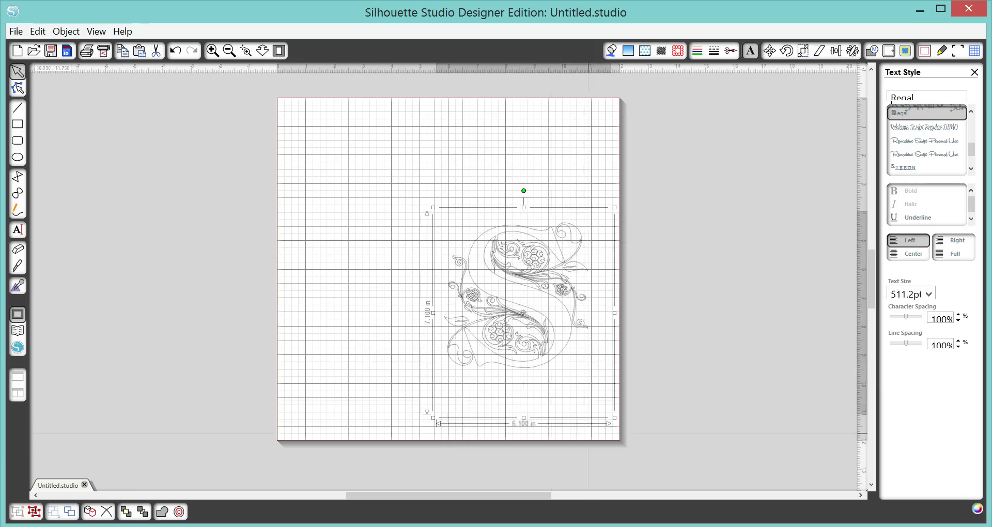
pyautogui.click(432, 206)
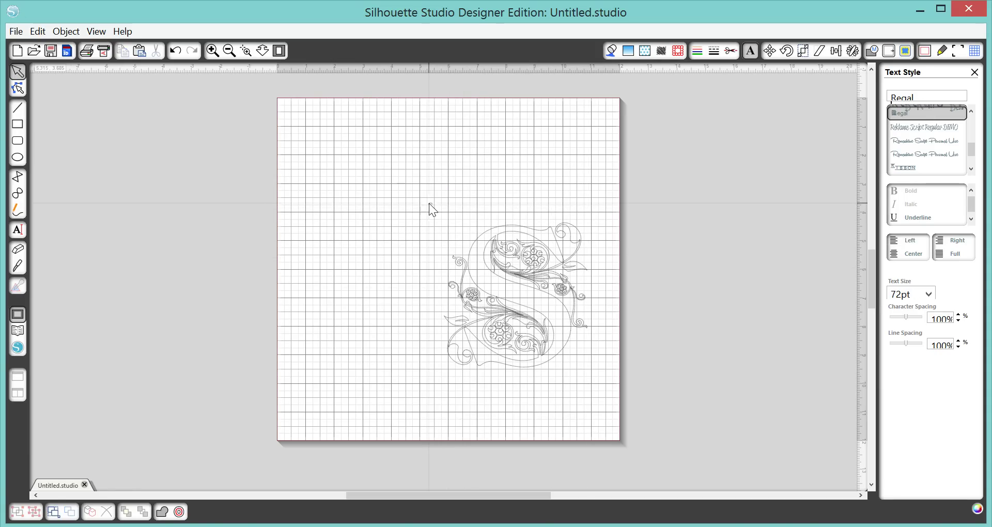
pyautogui.moveTo(498, 273); pyautogui.dragTo(440, 227)
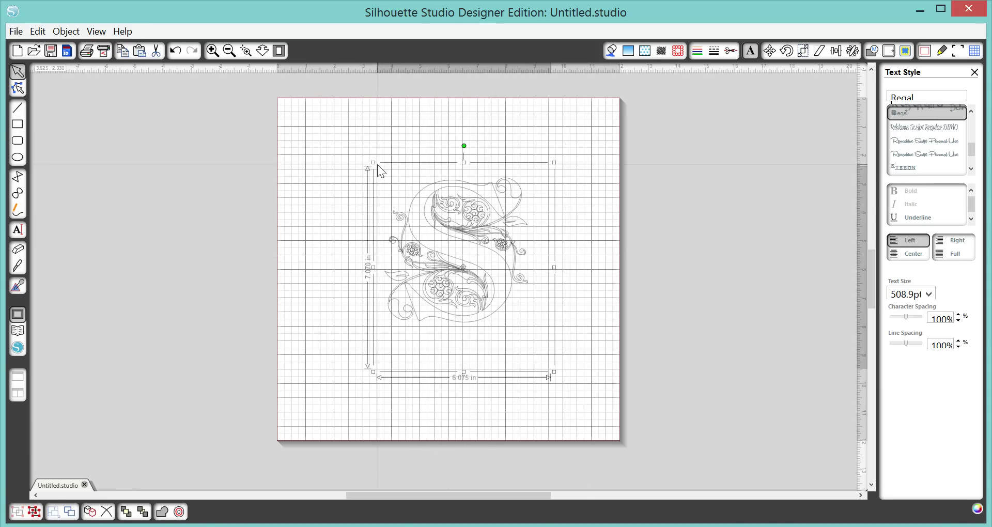
pyautogui.moveTo(373, 162); pyautogui.dragTo(316, 95)
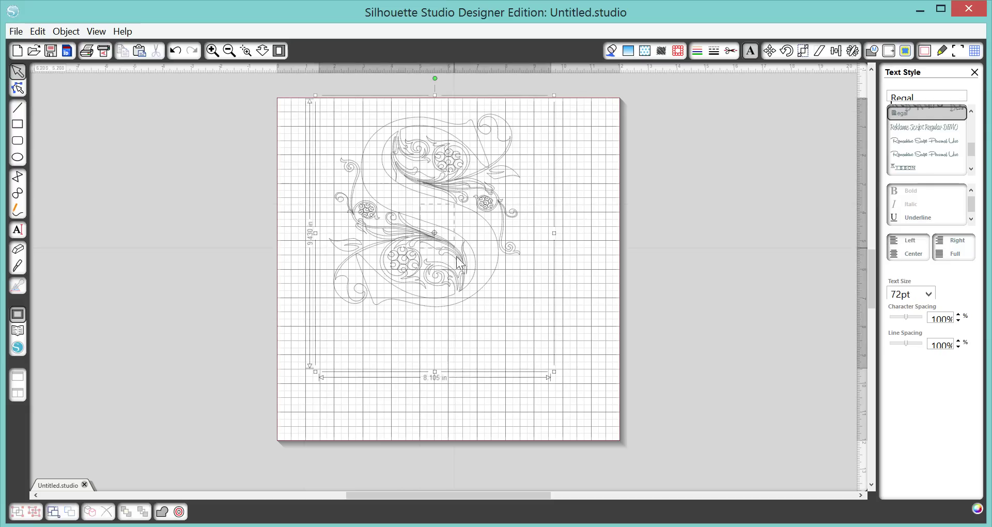
pyautogui.moveTo(470, 266); pyautogui.dragTo(486, 316)
# Step: Fill the S with solid black, enlarge it to about 9.3 × 10.9 in, and centre it
pyautogui.click(613, 51)
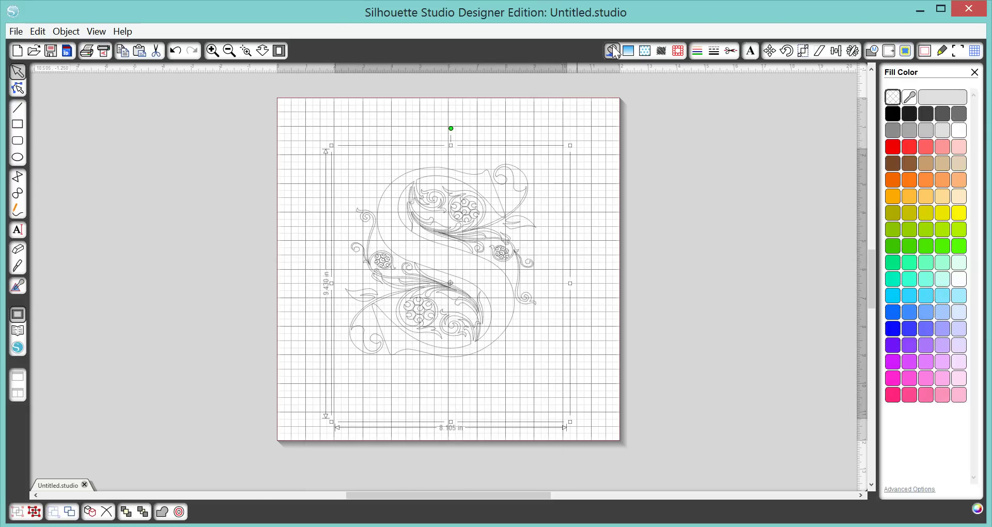
pyautogui.click(893, 113)
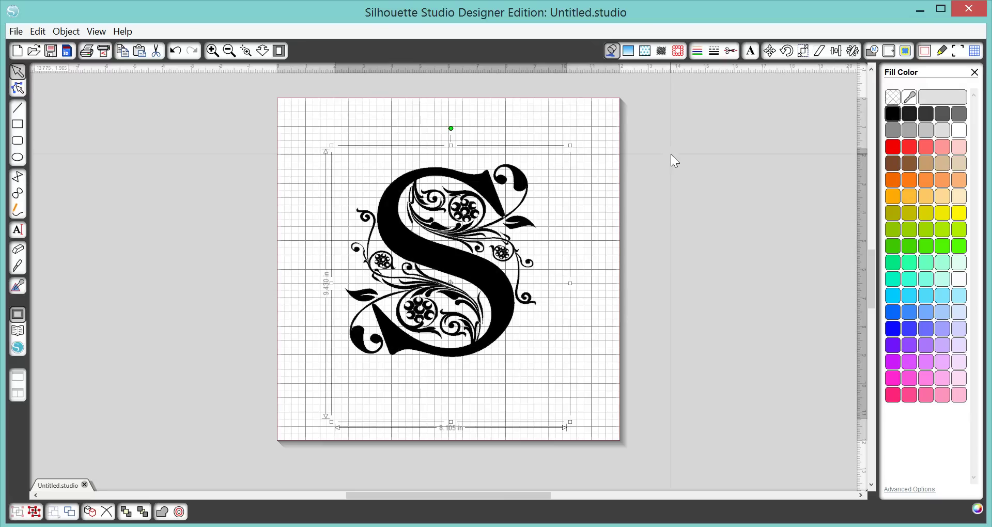
pyautogui.moveTo(570, 145); pyautogui.dragTo(606, 104)
pyautogui.moveTo(474, 254); pyautogui.dragTo(475, 277)
pyautogui.click(594, 355)
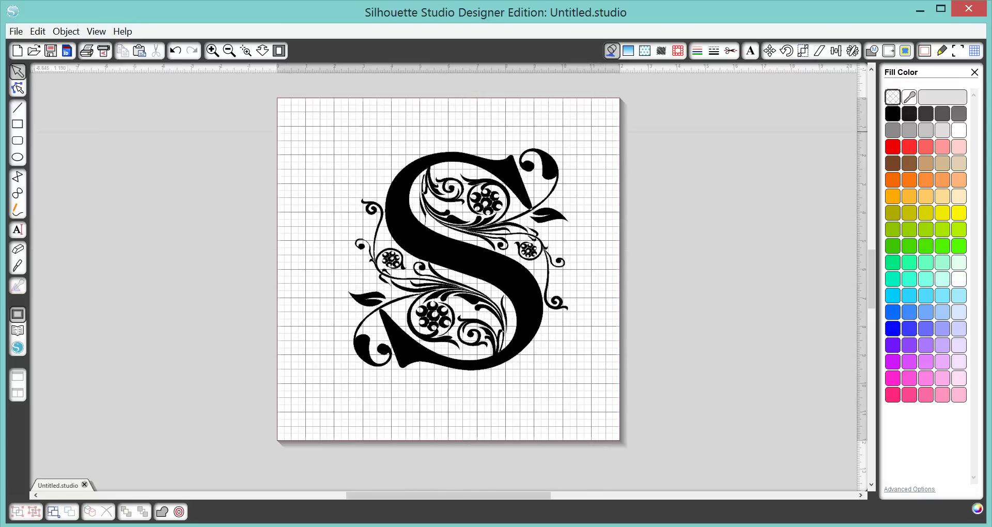
# Step: Draw a long thin rectangle across the middle of the S and nudge it into place
pyautogui.click(17, 124)
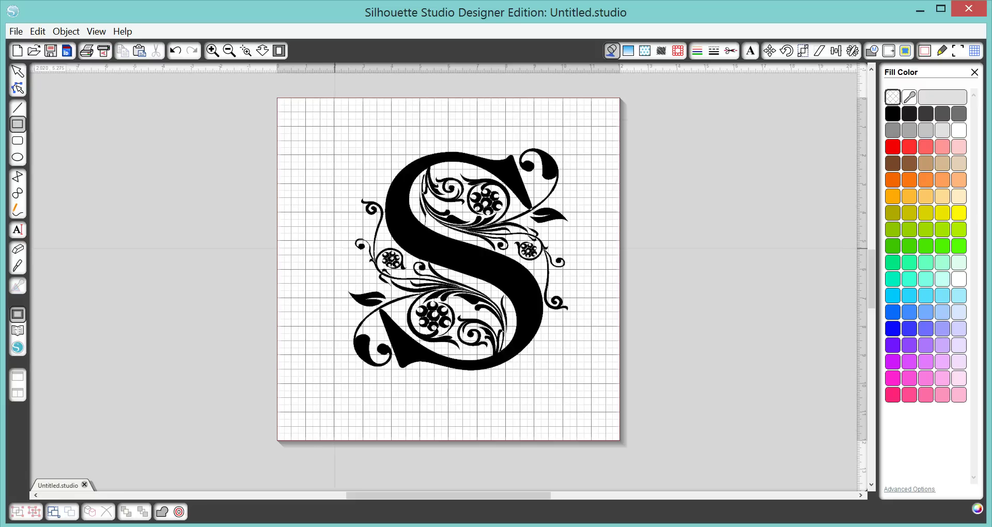
pyautogui.moveTo(335, 248); pyautogui.dragTo(575, 262)
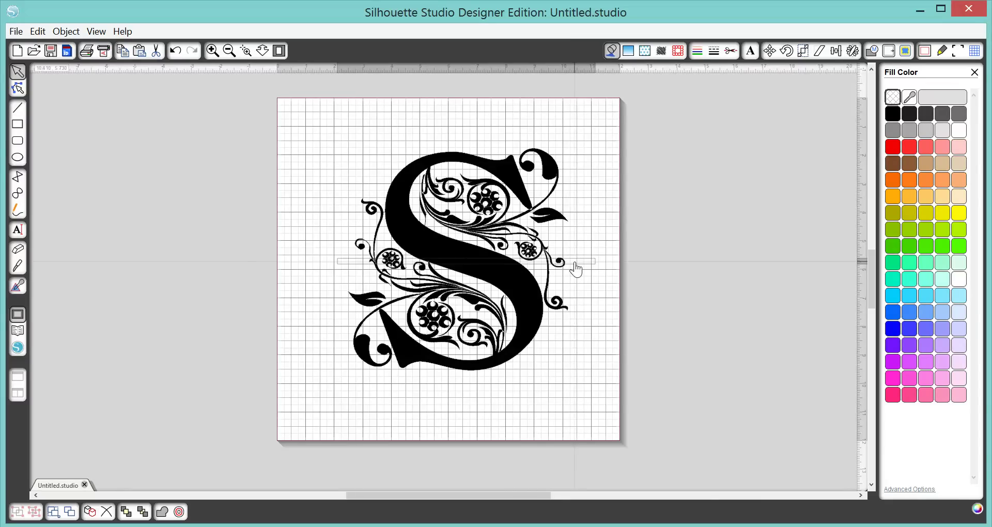
pyautogui.moveTo(576, 269); pyautogui.dragTo(577, 269)
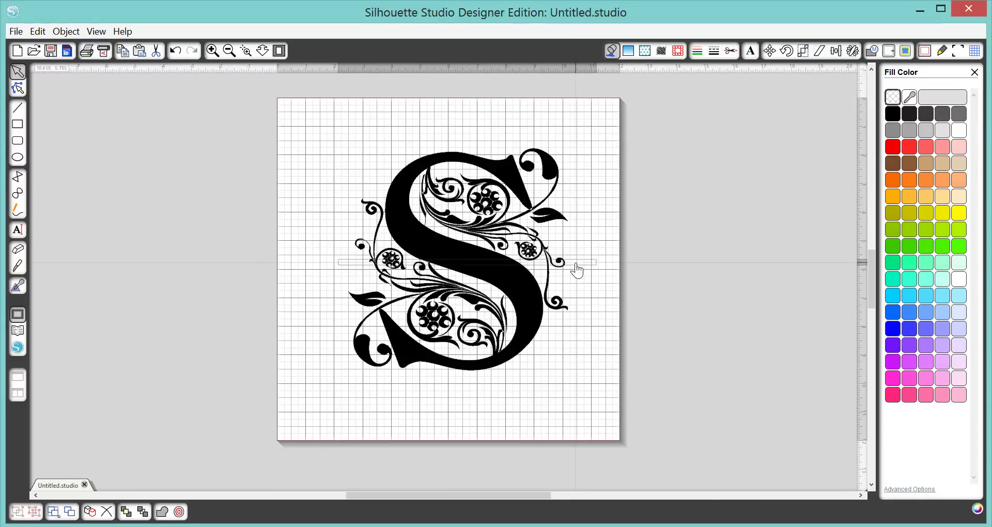
pyautogui.click(573, 271)
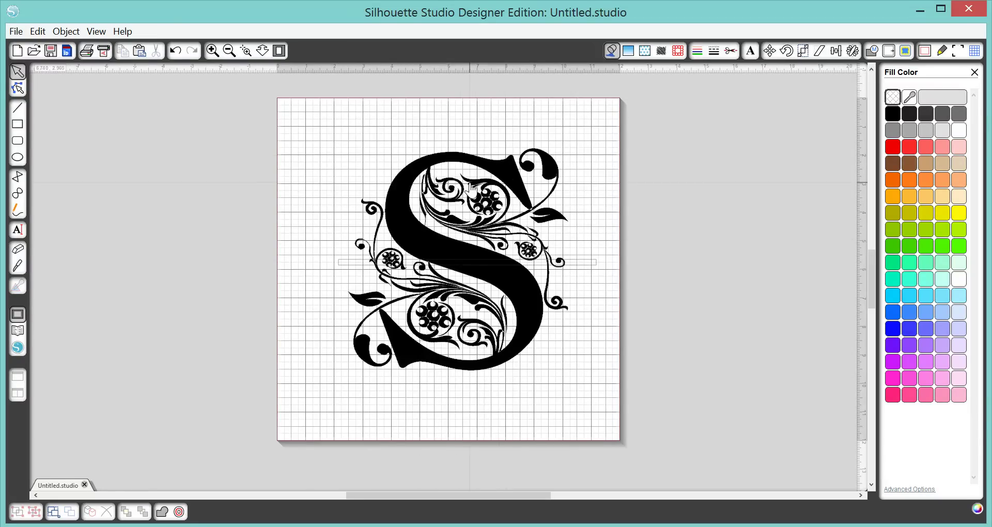
pyautogui.click(579, 270)
pyautogui.moveTo(578, 270); pyautogui.dragTo(574, 271)
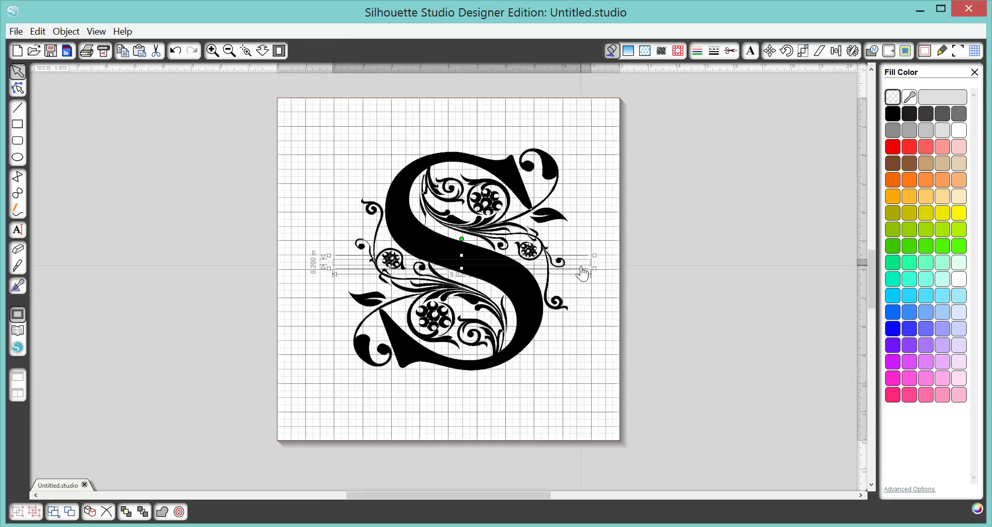
# Step: Select the S and the thin strip together and subtract the strip from the S
pyautogui.click(59, 513)
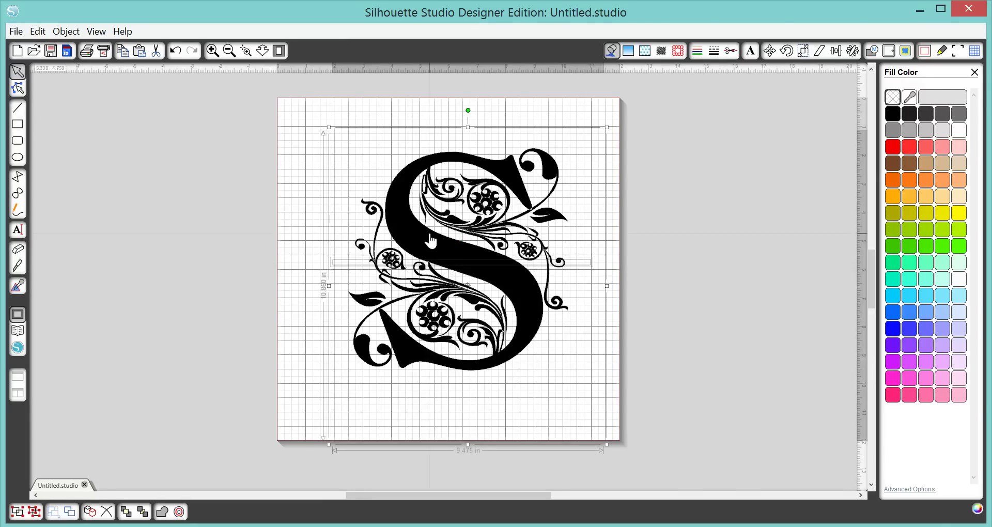
pyautogui.click(872, 52)
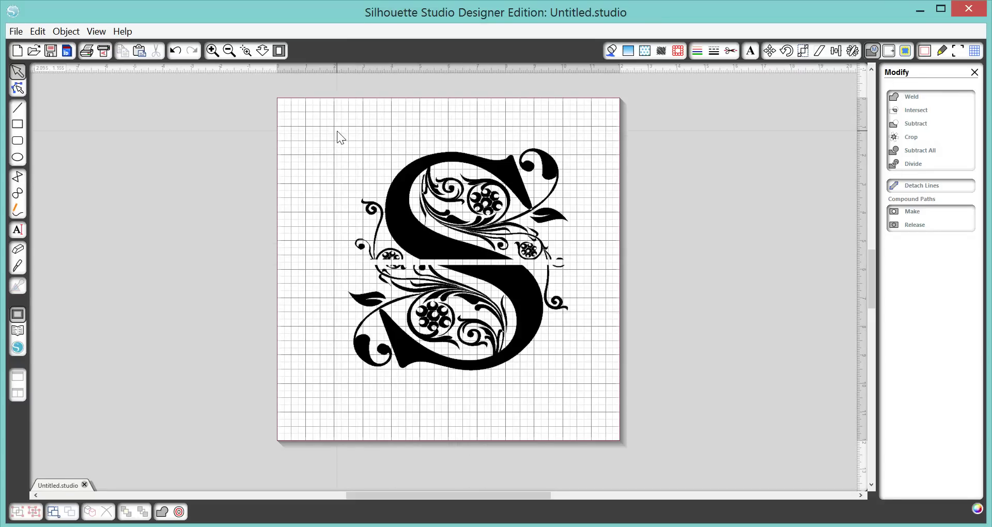
# Step: Group all pieces of the upper half of the S into one object
pyautogui.click(355, 260)
pyautogui.moveTo(336, 130); pyautogui.dragTo(572, 266)
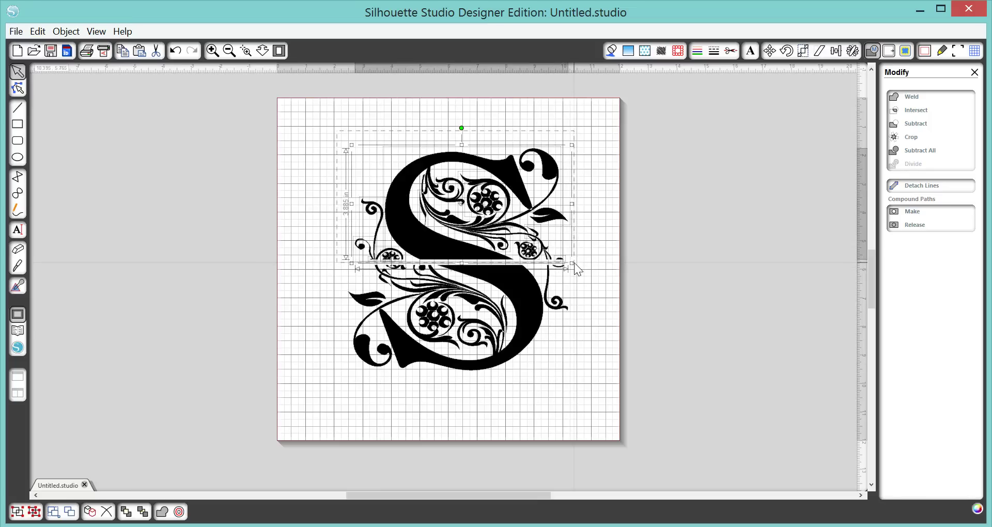
pyautogui.click(18, 511)
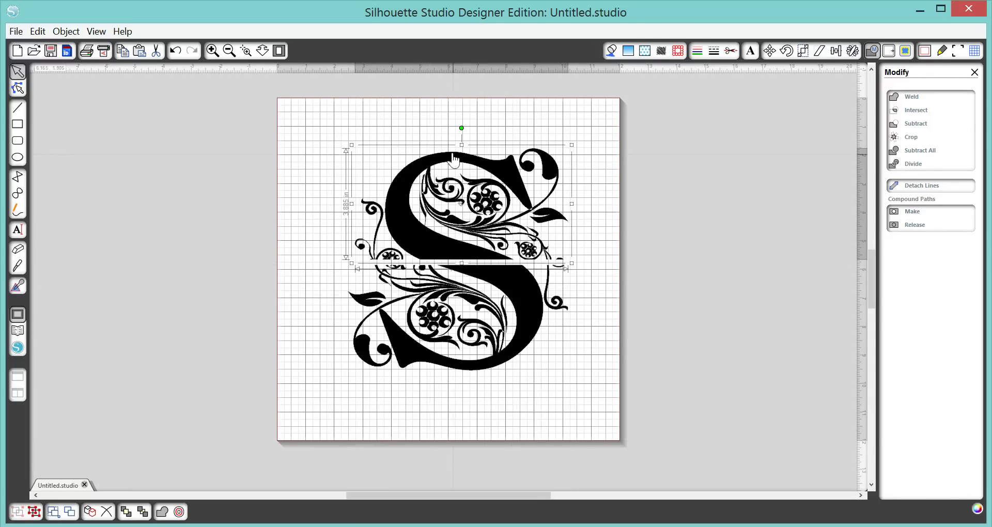
# Step: Nudge the lower half slightly, then select all pieces of the lower half
pyautogui.moveTo(494, 291)
pyautogui.mouseDown()
pyautogui.moveTo(490, 308)
pyautogui.moveTo(500, 281)
pyautogui.mouseUp()
pyautogui.click(217, 114)
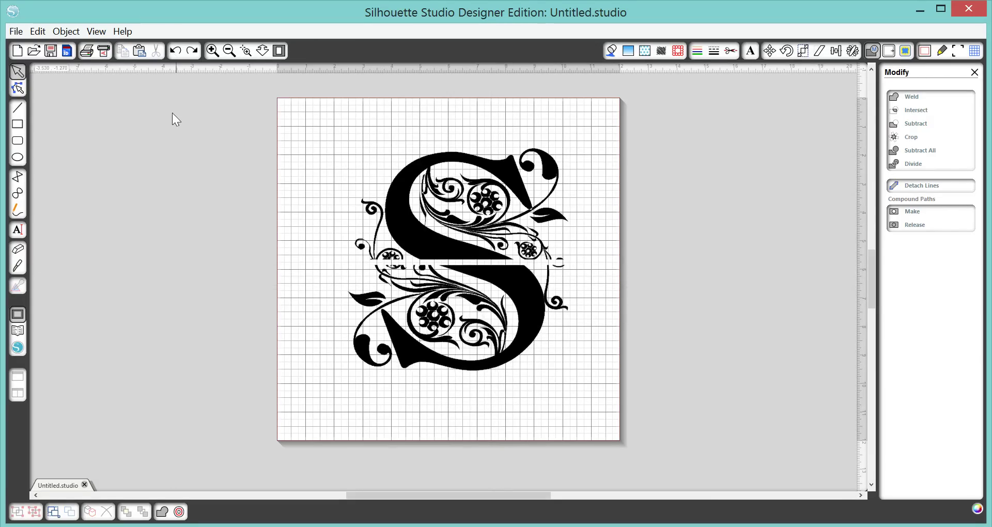
pyautogui.click(336, 267)
pyautogui.moveTo(333, 261); pyautogui.dragTo(578, 376)
# Step: Group the lower half of the S and move it down to widen the gap
pyautogui.click(17, 512)
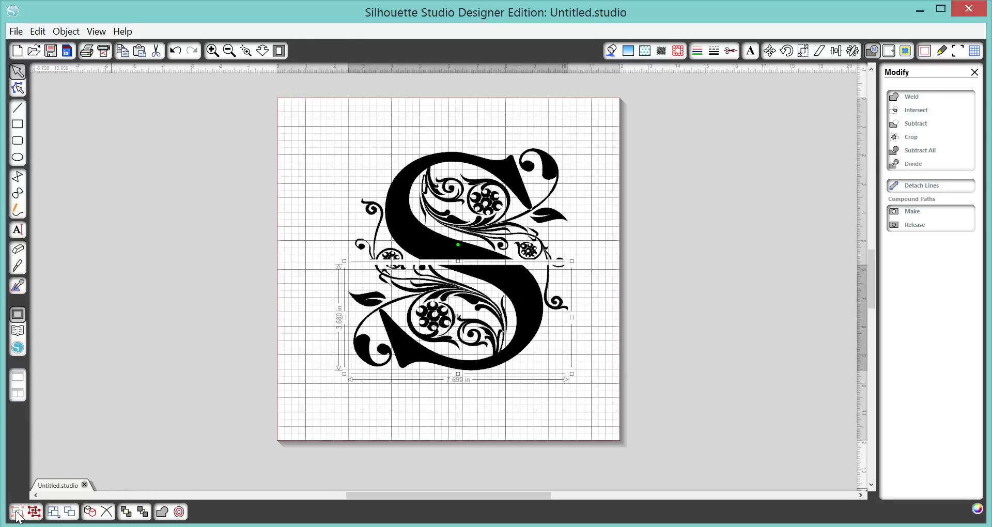
pyautogui.moveTo(501, 281); pyautogui.dragTo(502, 309)
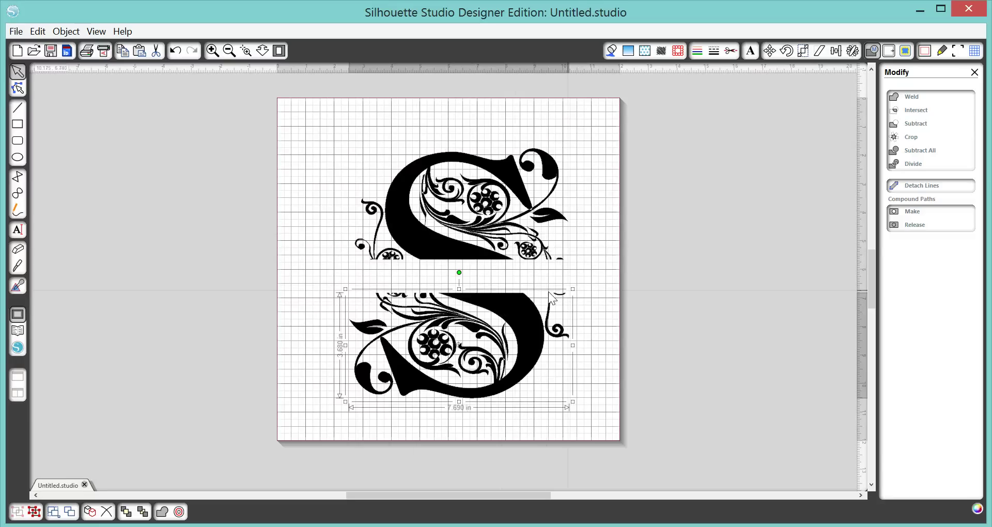
# Step: Draw a thin bar about 8.88 × 0.18 in below the upper half and fill it black
pyautogui.click(18, 125)
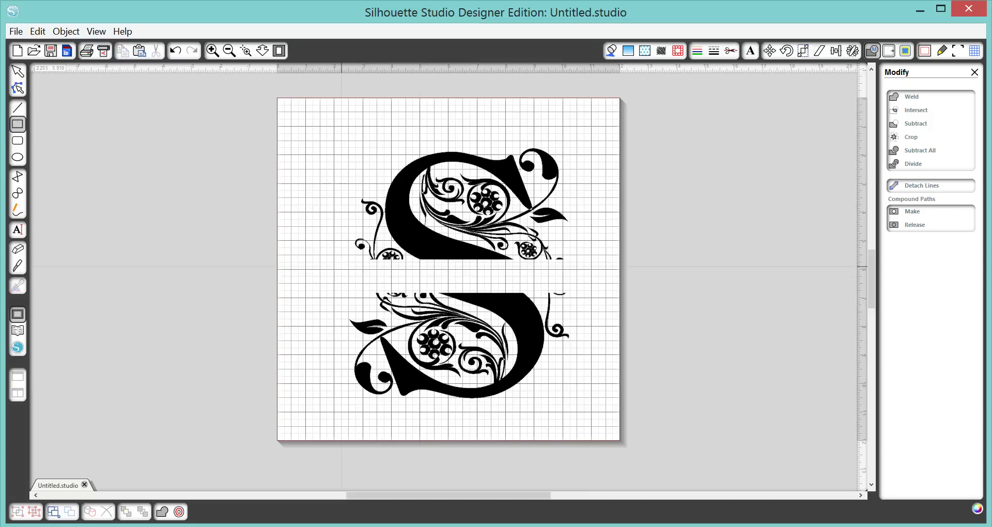
pyautogui.moveTo(336, 260); pyautogui.dragTo(589, 266)
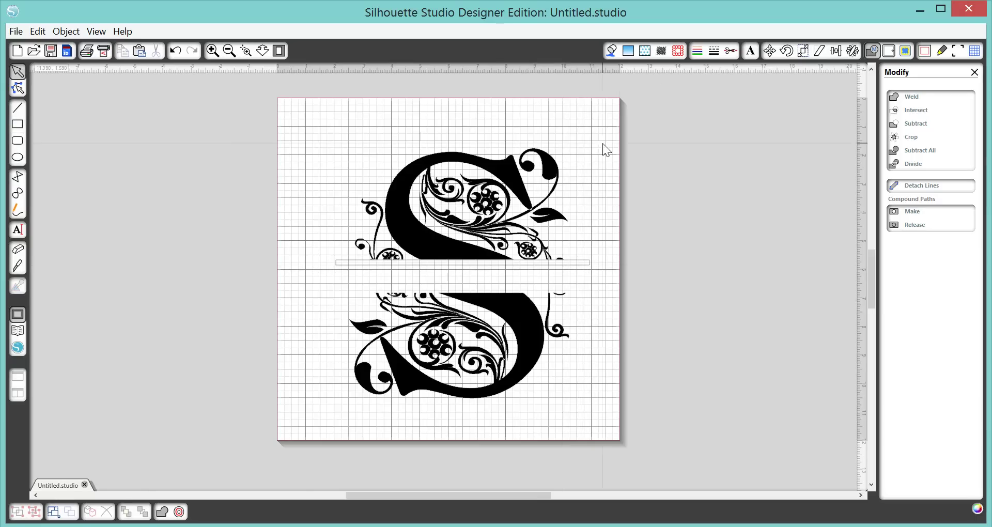
pyautogui.click(583, 268)
pyautogui.click(611, 50)
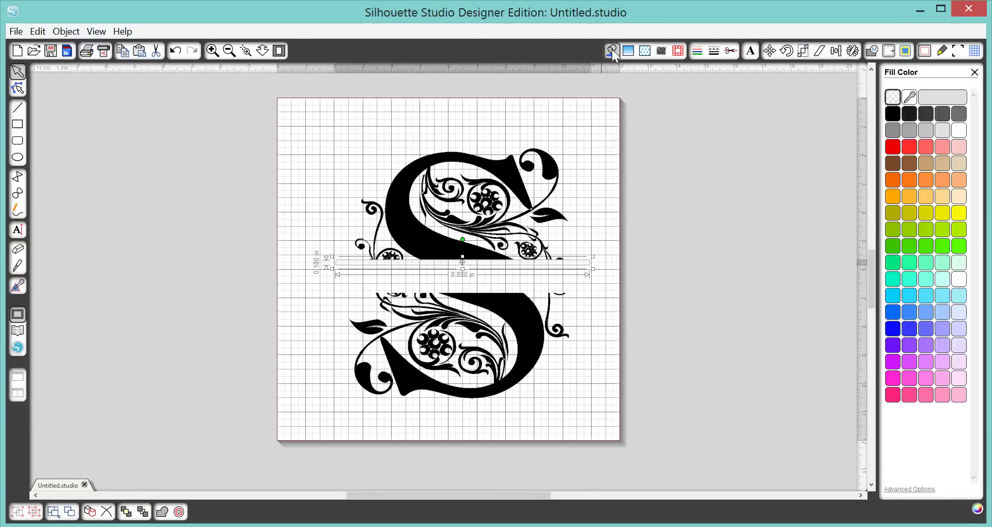
pyautogui.click(892, 114)
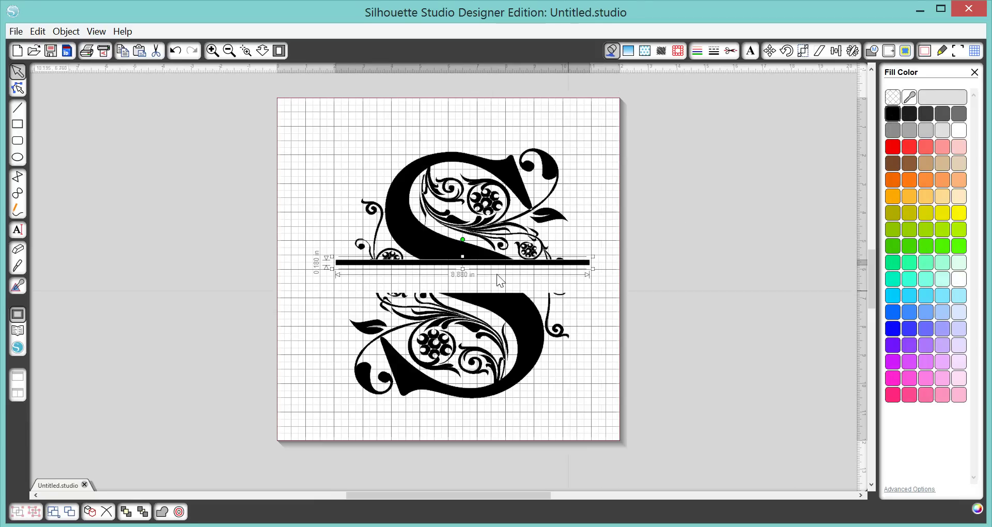
pyautogui.moveTo(474, 268); pyautogui.dragTo(474, 268)
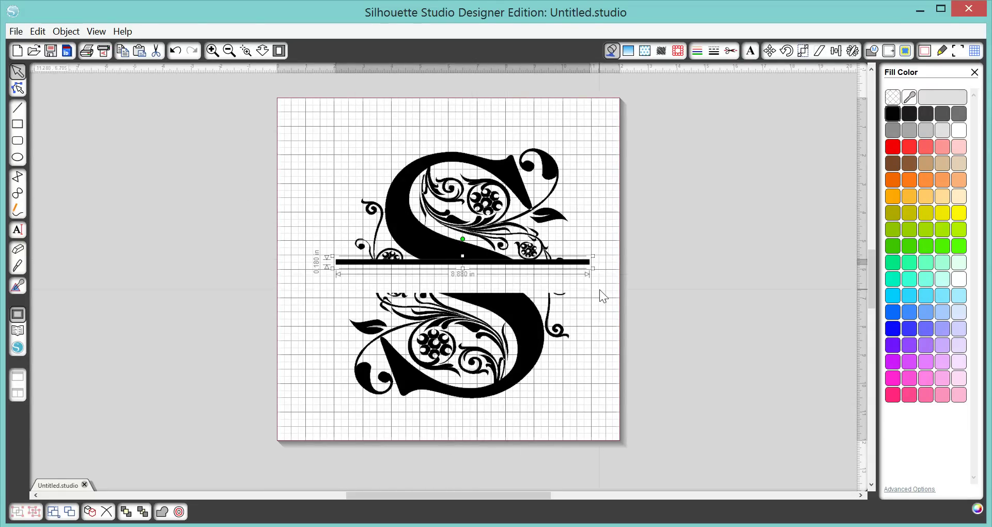
# Step: Duplicate the black bar and align the copy just below the original
pyautogui.click(584, 317)
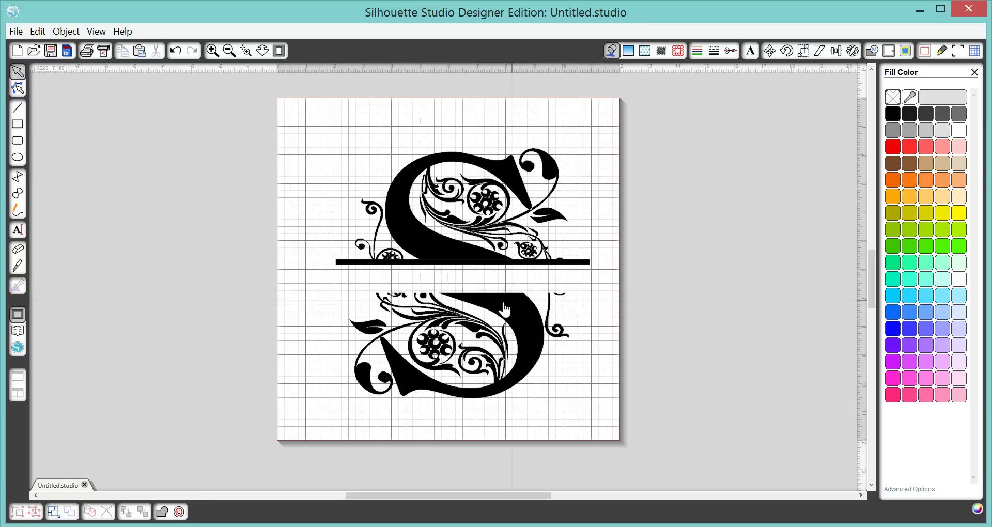
pyautogui.click(582, 265)
pyautogui.rightClick(582, 260)
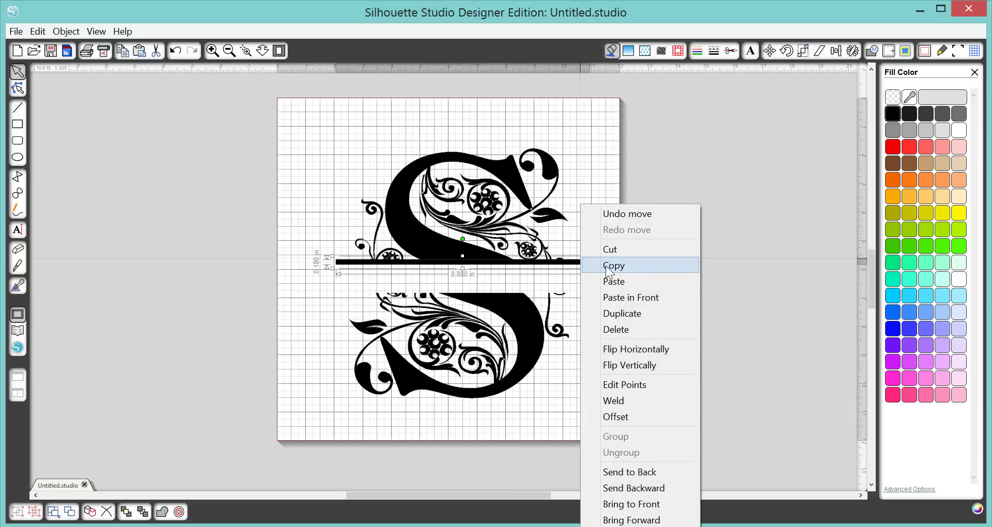
pyautogui.click(599, 313)
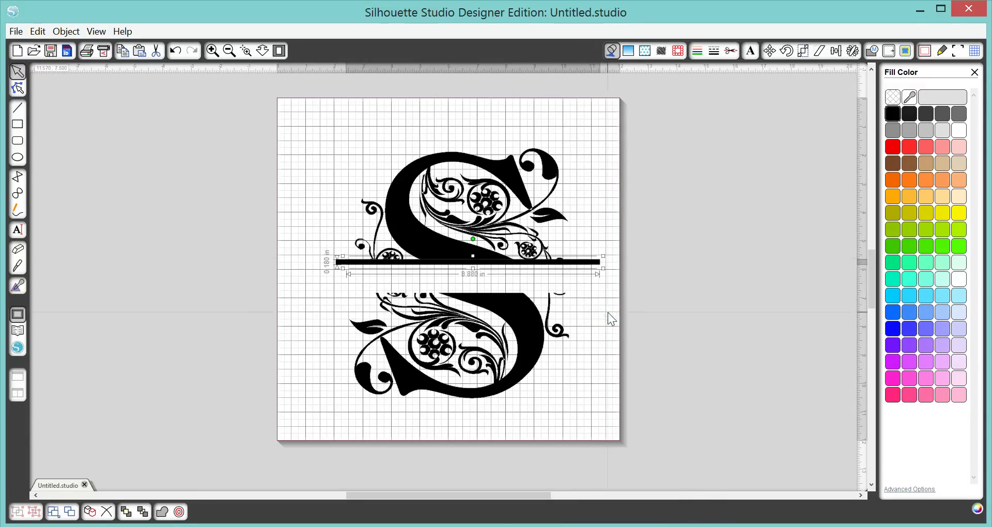
pyautogui.moveTo(570, 263); pyautogui.dragTo(573, 296)
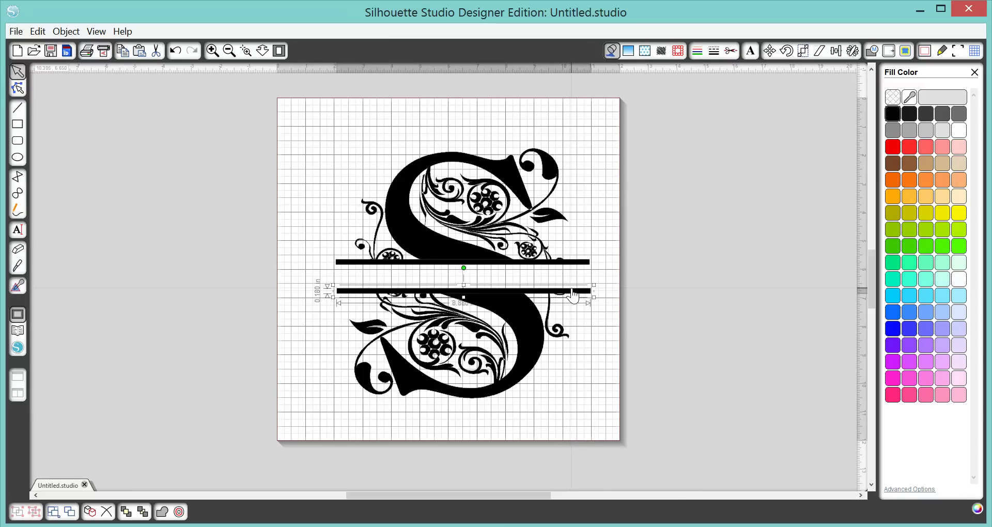
pyautogui.moveTo(573, 295); pyautogui.dragTo(571, 295)
# Step: Select both S halves and both black bars, weld them into one shape, then deselect
pyautogui.click(583, 382)
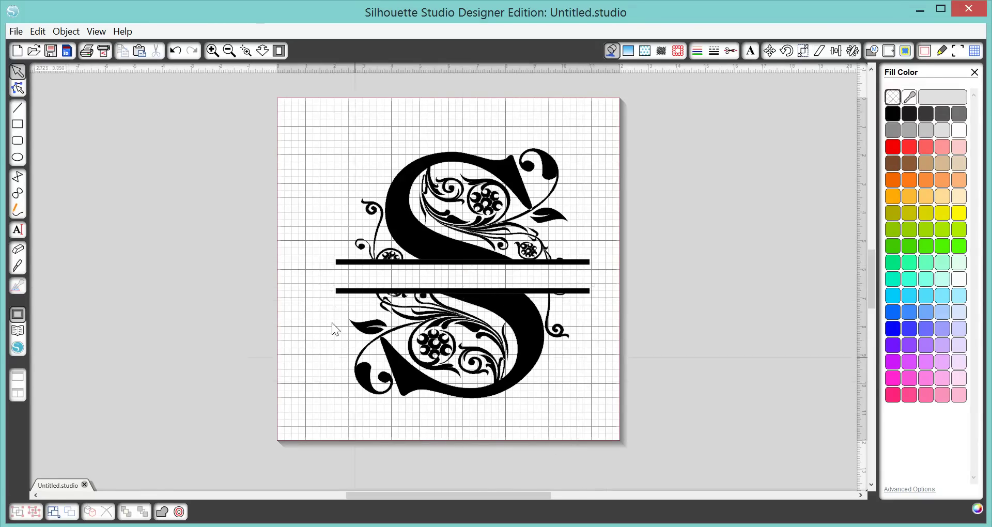
pyautogui.click(54, 513)
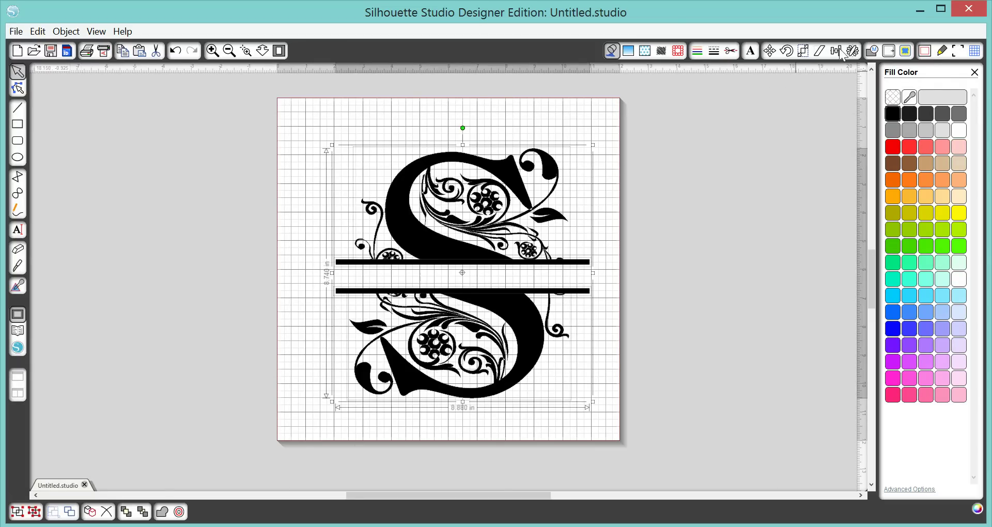
pyautogui.click(871, 52)
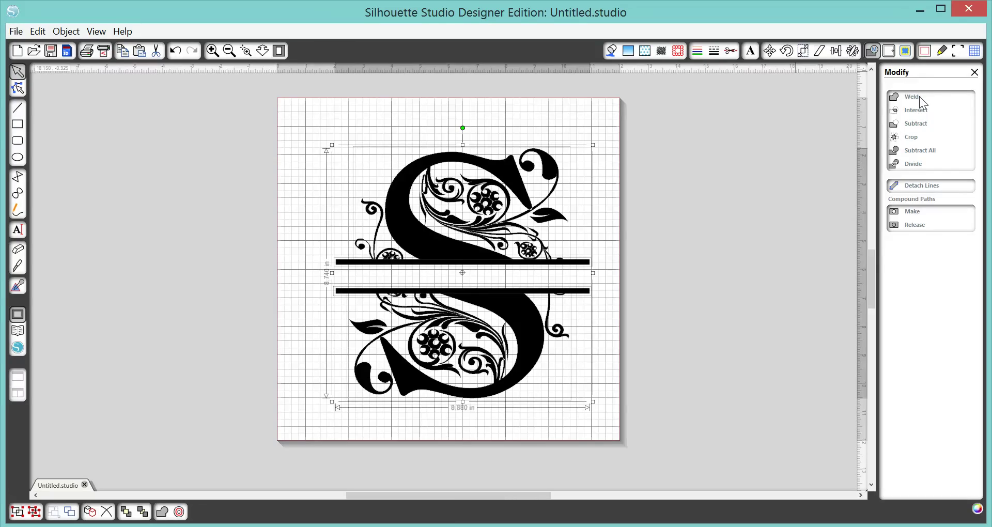
pyautogui.click(919, 96)
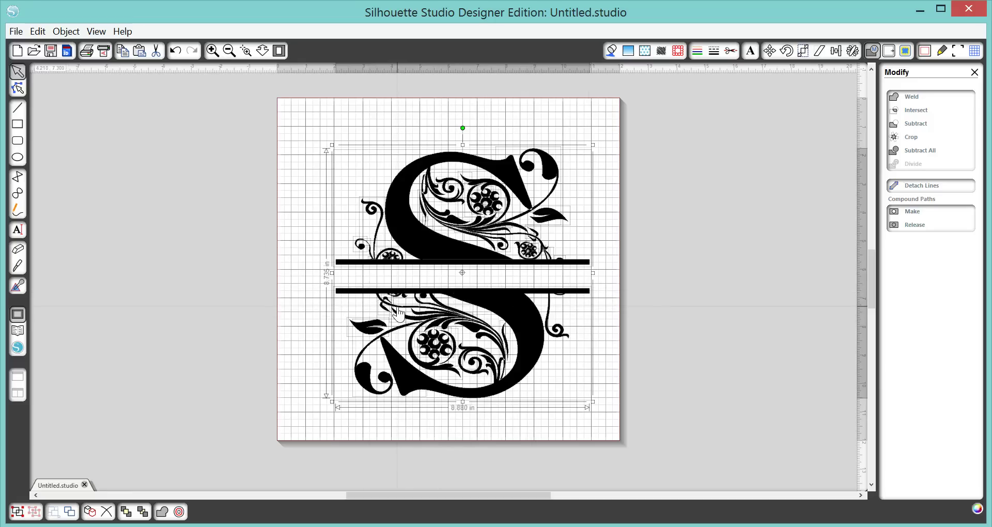
pyautogui.click(673, 333)
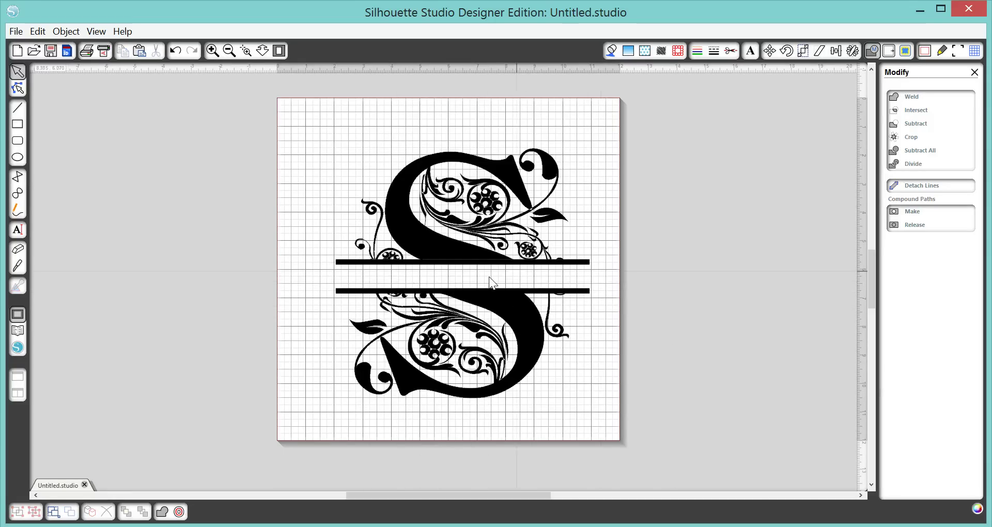
# Step: Set the text font to Times New Roman
pyautogui.click(17, 231)
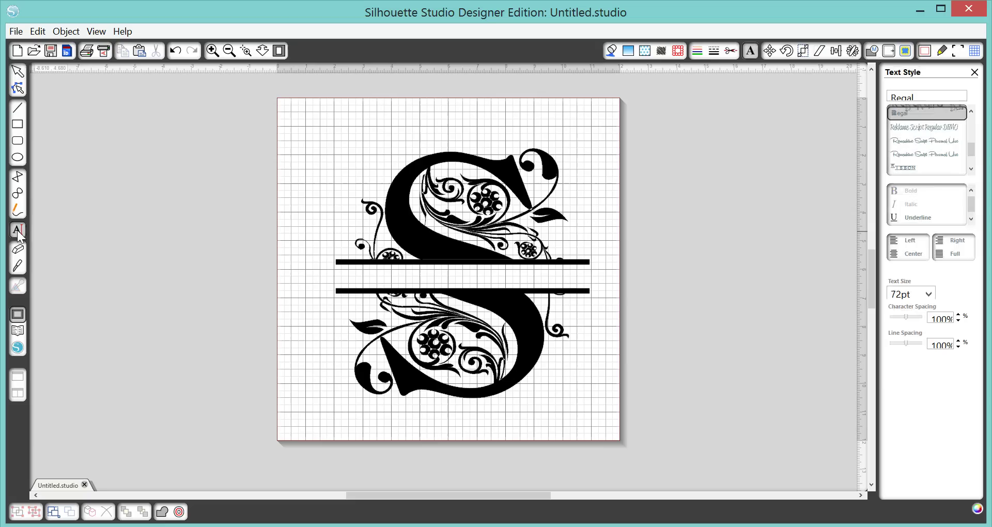
pyautogui.click(925, 96)
pyautogui.write('Tim')
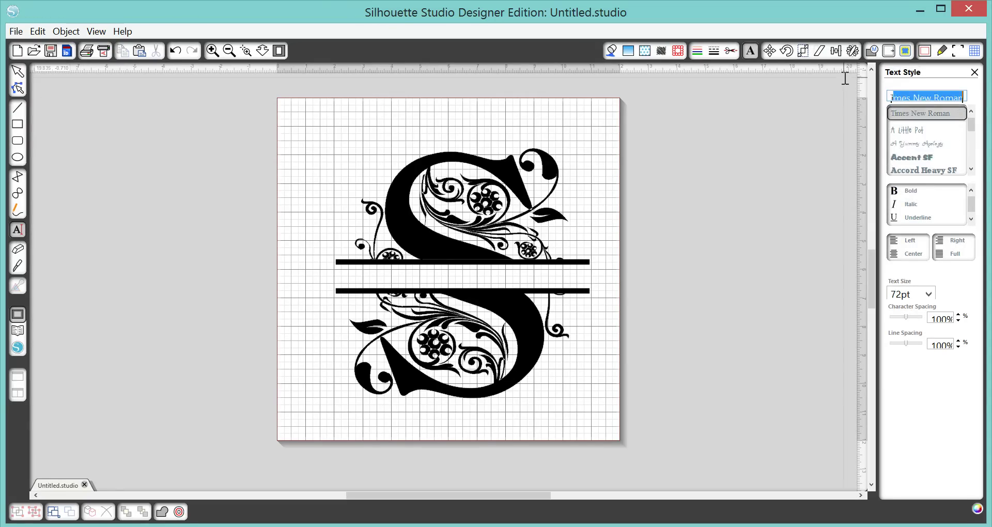
pyautogui.click(919, 113)
# Step: Type SPANGENBERG in capitals as a new text box between the bars
pyautogui.click(410, 272)
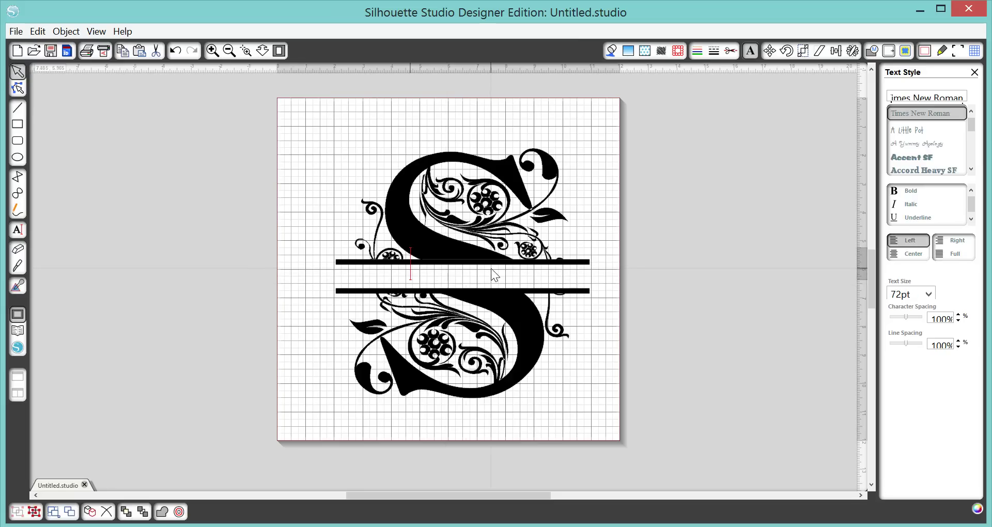
pyautogui.write('spangenber')
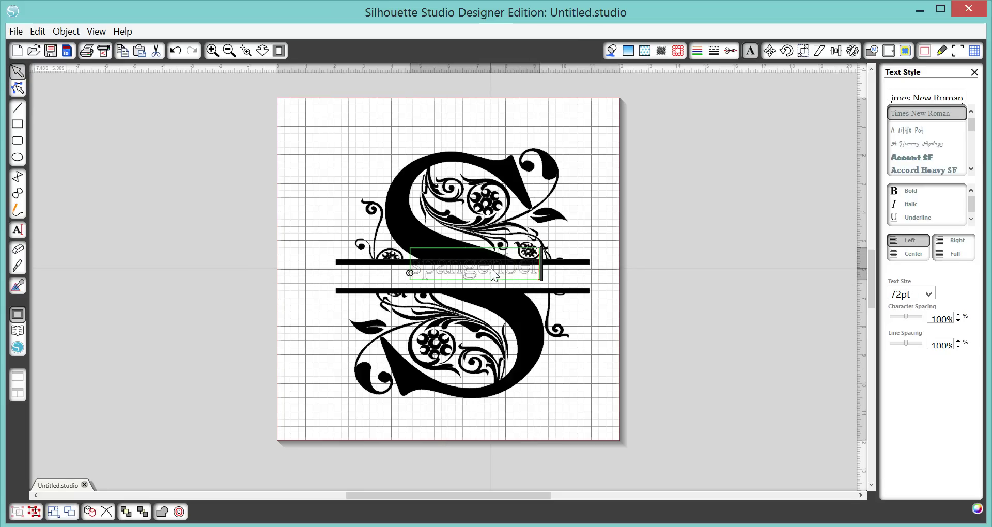
pyautogui.press('BackSpace')
pyautogui.press('BackSpace')
pyautogui.press('BackSpace')
pyautogui.press('BackSpace')
pyautogui.press('BackSpace')
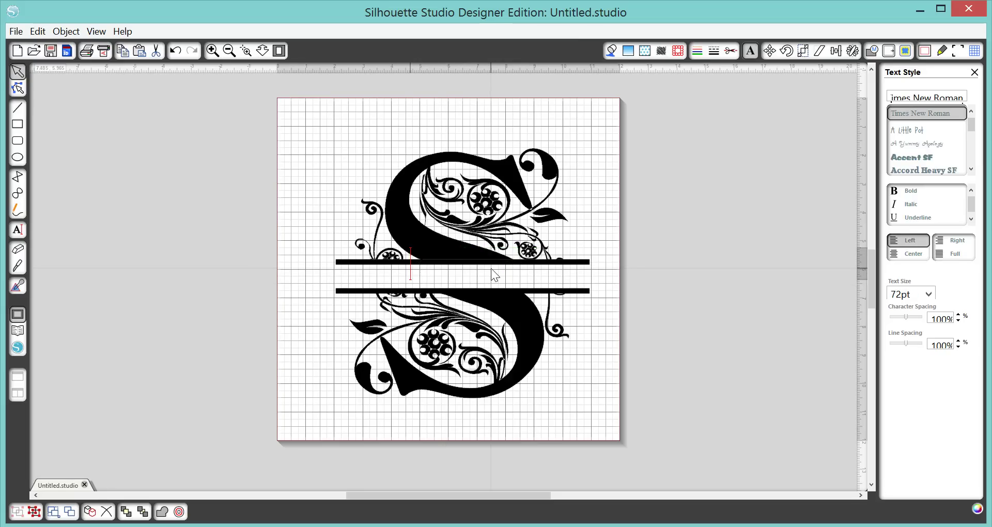
pyautogui.write('SPAN')
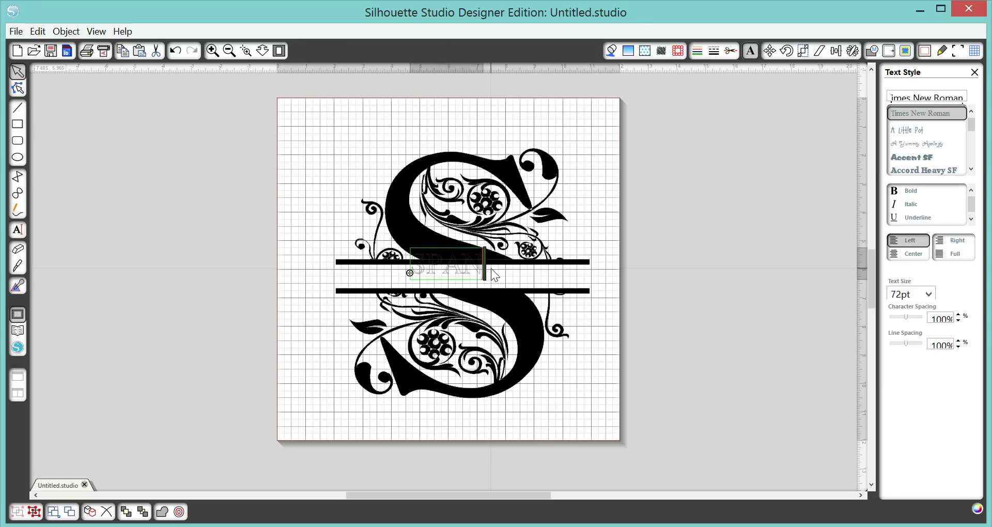
pyautogui.write('GENBERG')
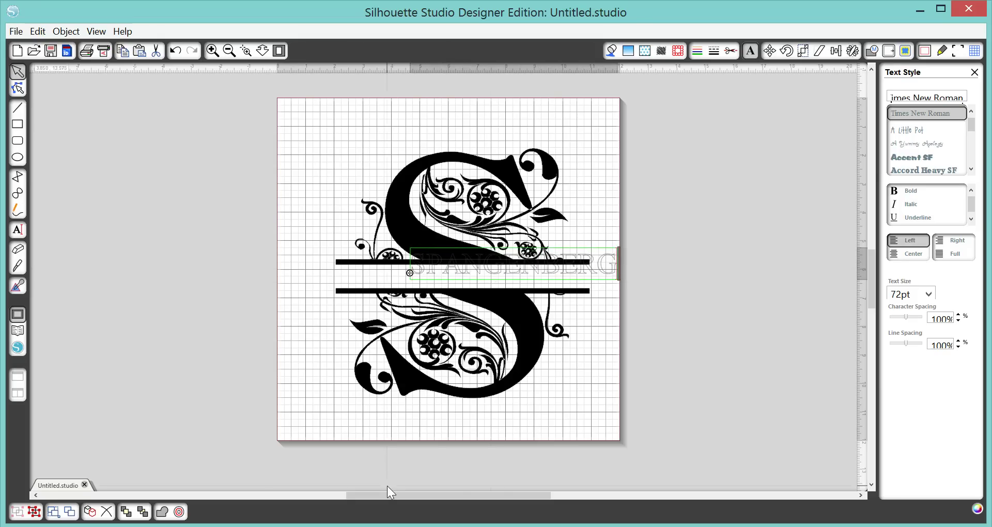
pyautogui.click(621, 312)
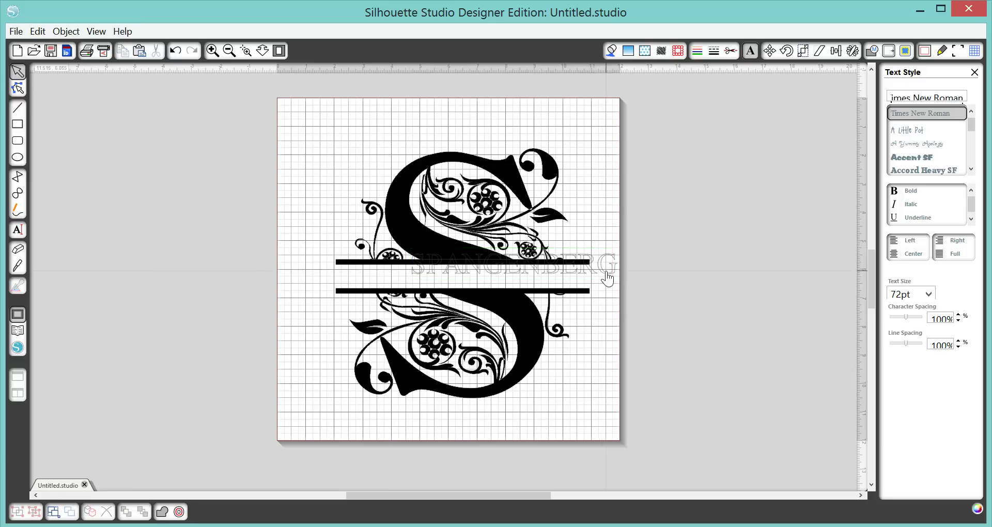
# Step: Move SPANGENBERG between the two bars and fill it black
pyautogui.moveTo(607, 279); pyautogui.dragTo(564, 279)
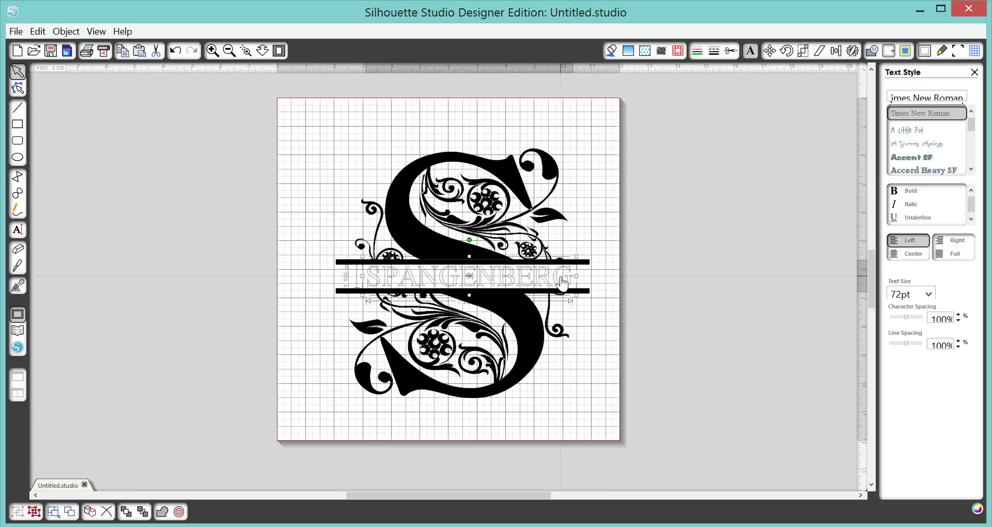
pyautogui.click(611, 50)
pyautogui.click(893, 113)
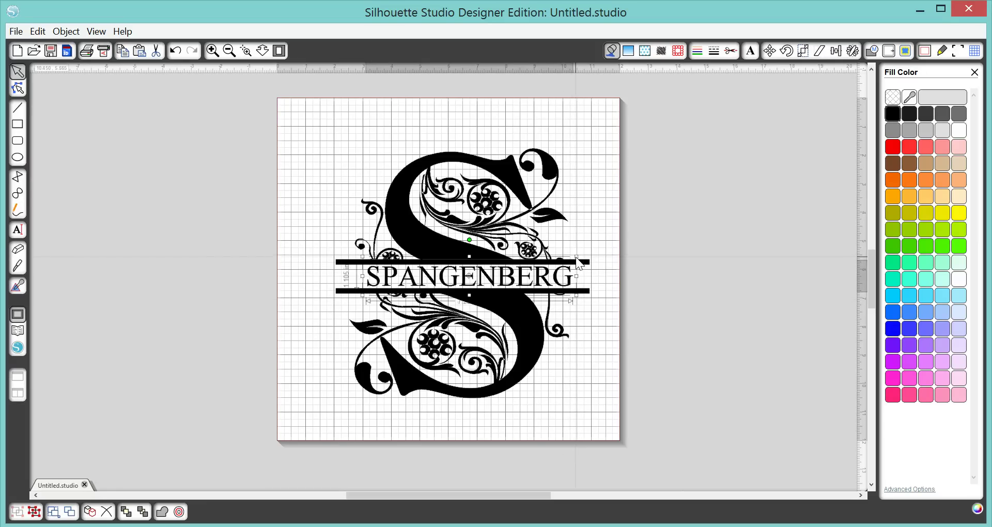
# Step: Scale SPANGENBERG down to 1.000 in tall to fit between the bars, then deselect it
pyautogui.moveTo(575, 255); pyautogui.dragTo(522, 281)
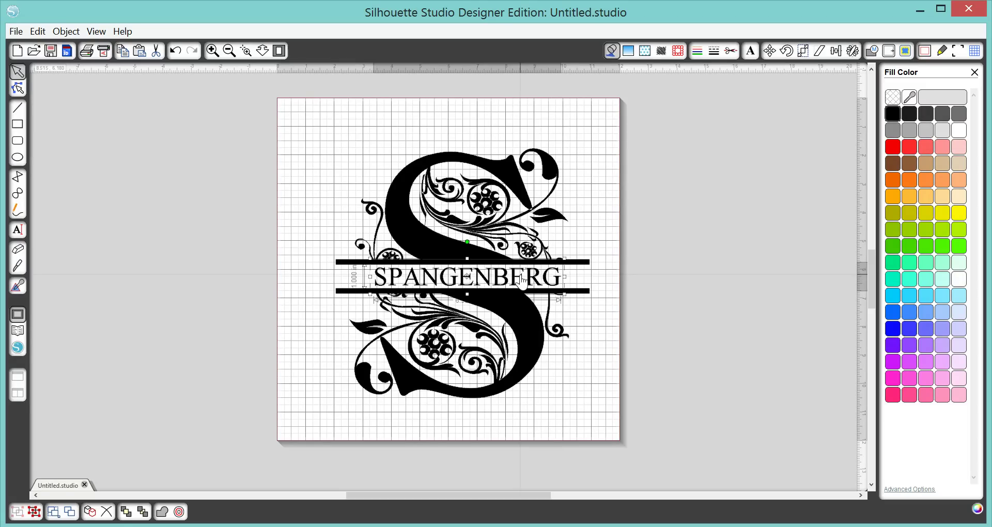
pyautogui.click(582, 382)
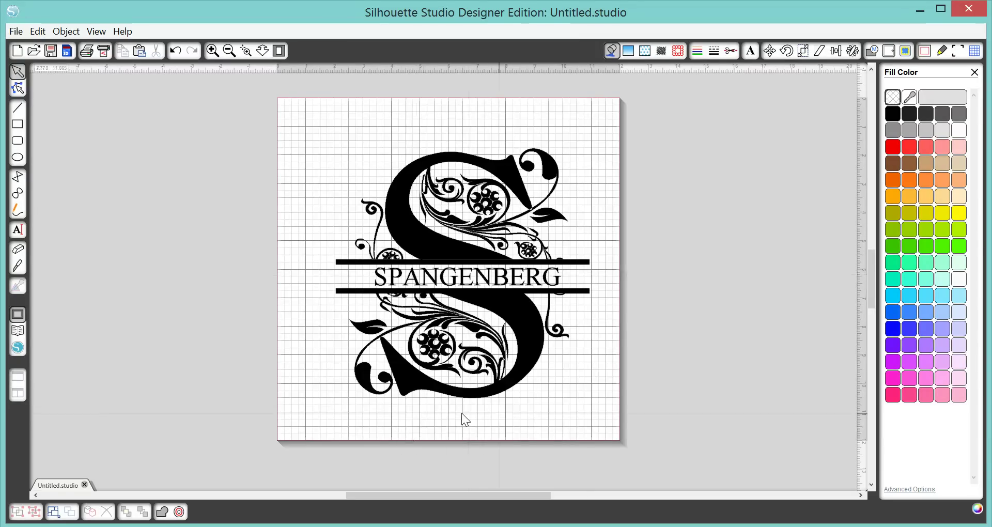
# Step: Draw a rectangle around the whole monogram and narrow it to 9.600 in wide
pyautogui.click(17, 124)
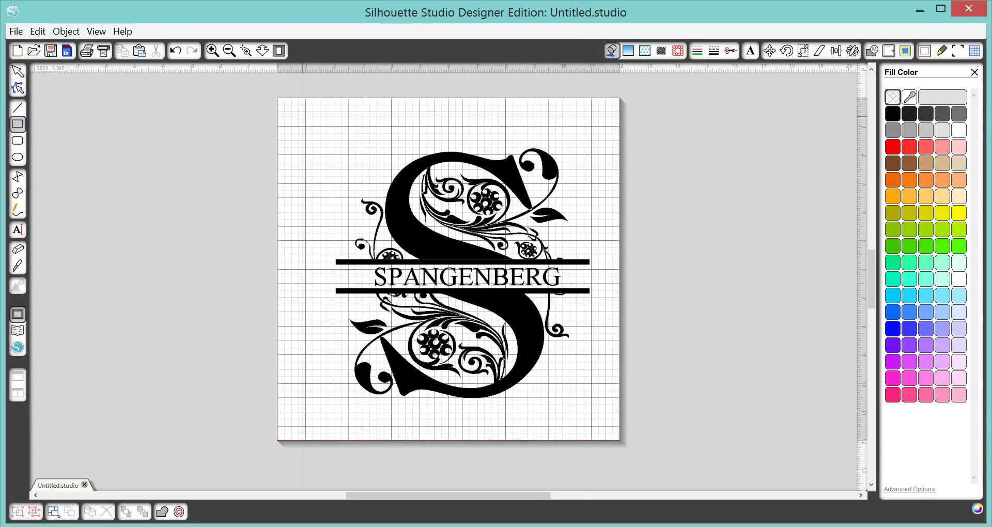
pyautogui.moveTo(302, 117); pyautogui.dragTo(600, 422)
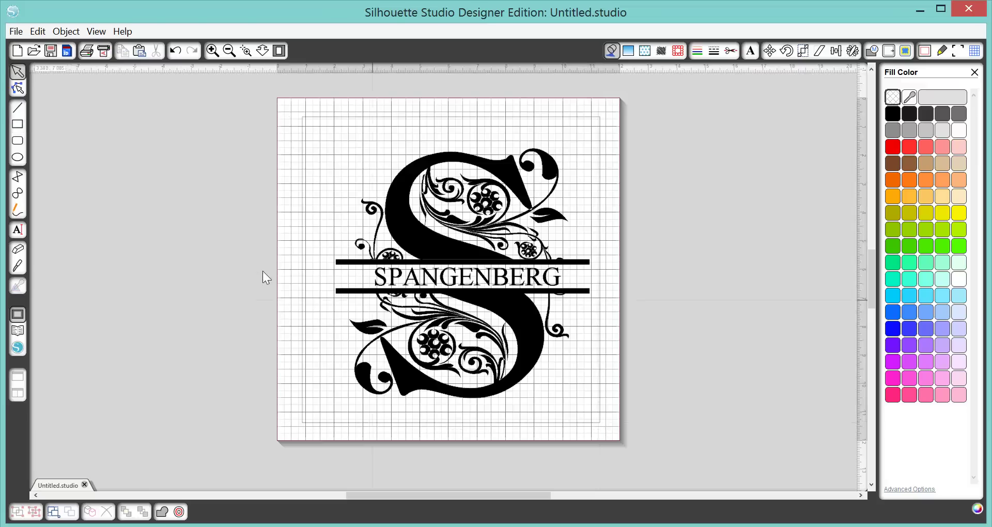
pyautogui.click(312, 116)
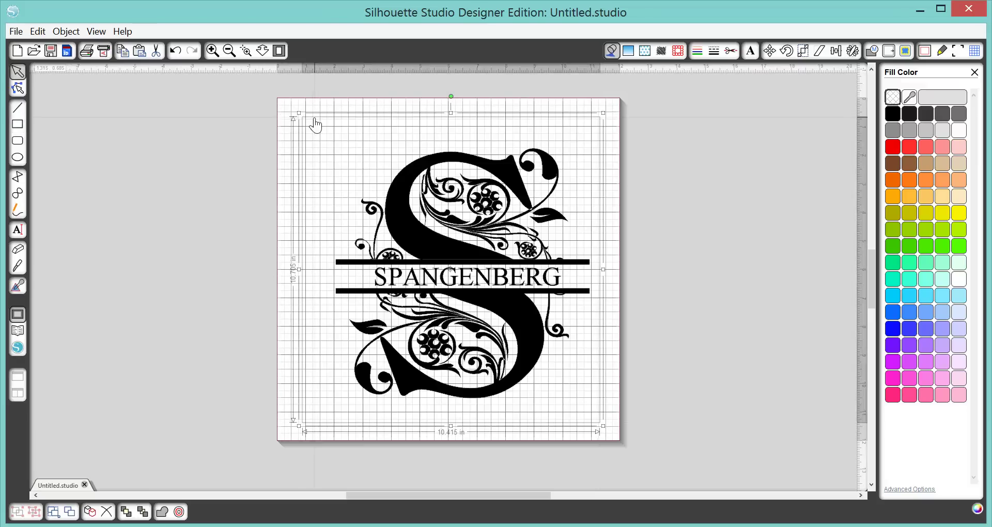
pyautogui.moveTo(301, 273); pyautogui.dragTo(322, 273)
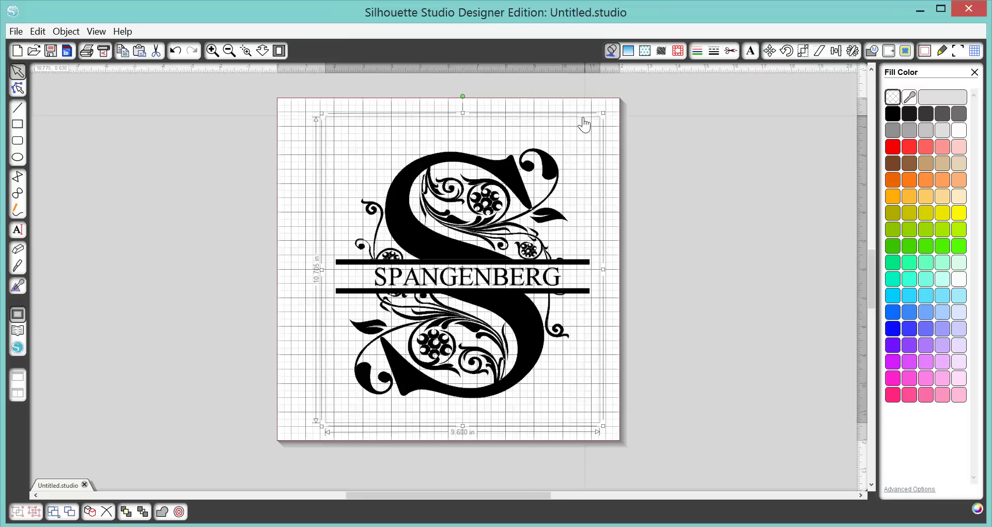
# Step: Offset the rectangular border by 0.250 in with Corner style instead of Round
pyautogui.click(179, 513)
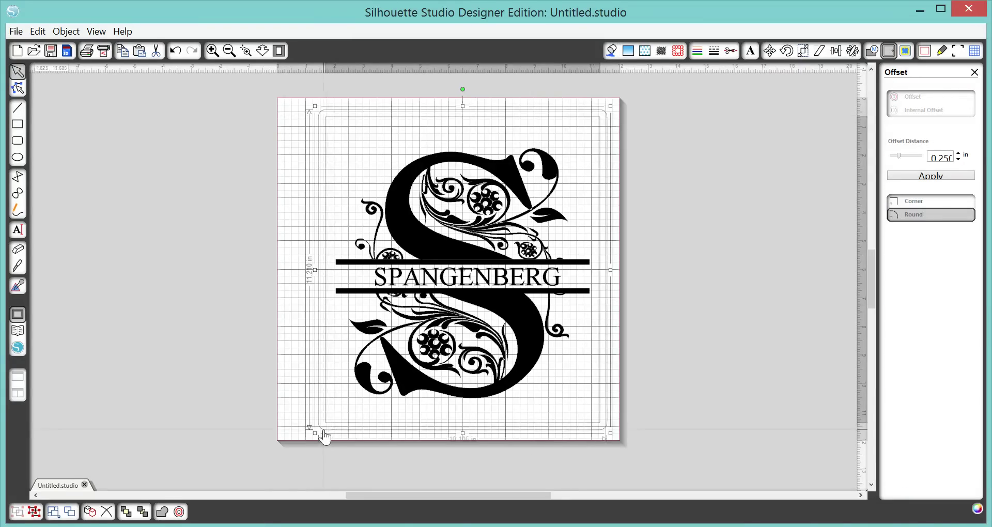
pyautogui.click(914, 202)
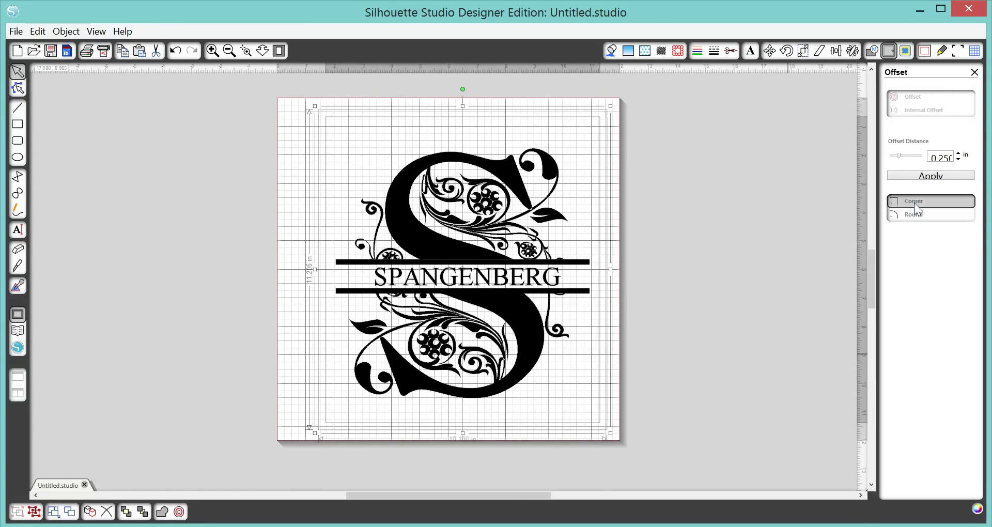